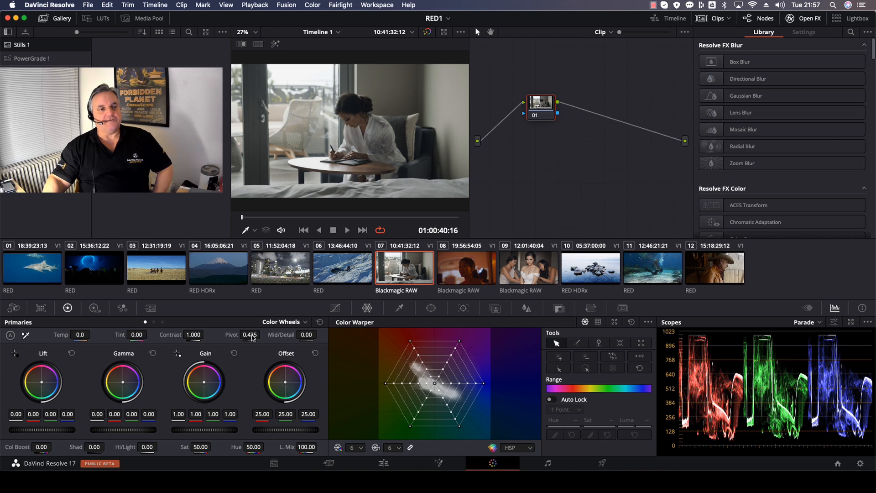
# Step: Show the primary controls as Color Wheels and lower the Gamma master level to -0.01
pyautogui.click(285, 322)
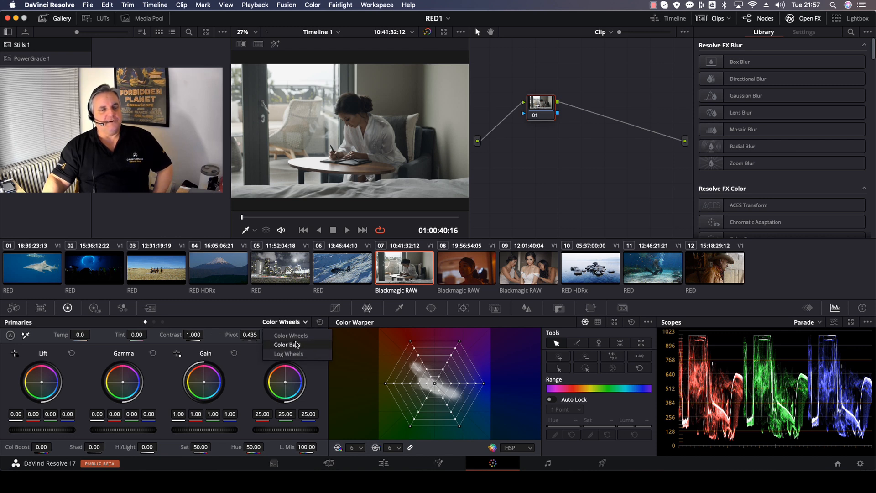
pyautogui.click(290, 335)
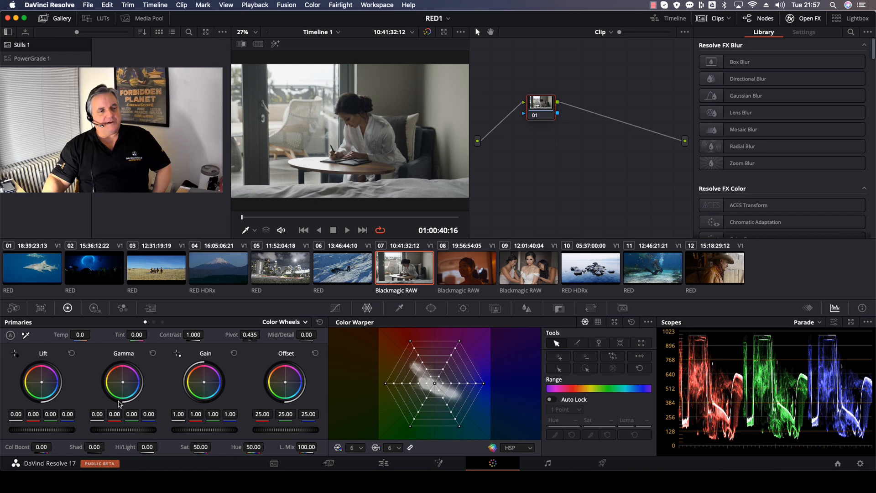
pyautogui.moveTo(130, 430); pyautogui.dragTo(130, 433)
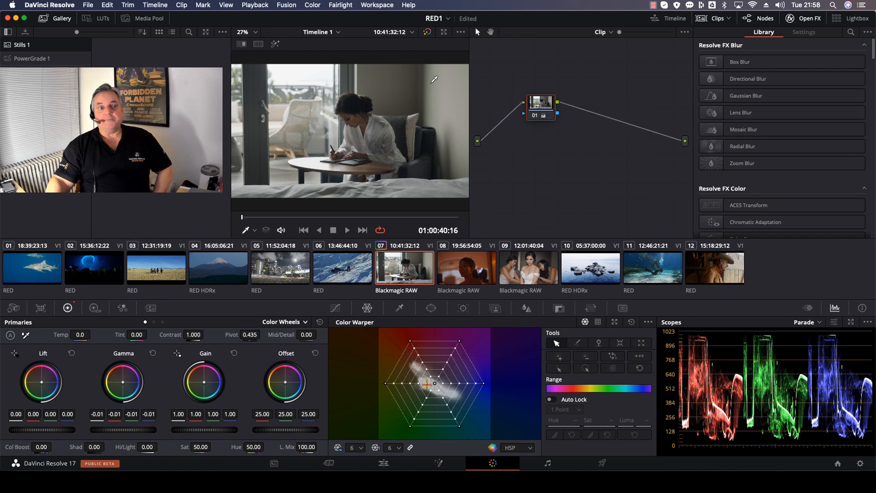
# Step: Open the High Dynamic Range palette, switch between its wheels and zones views, and expand it to show both together
pyautogui.click(93, 309)
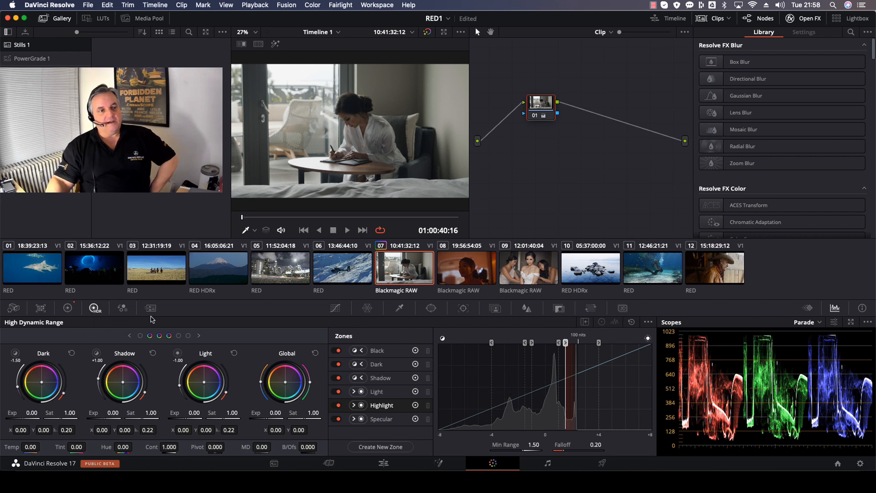
pyautogui.click(585, 322)
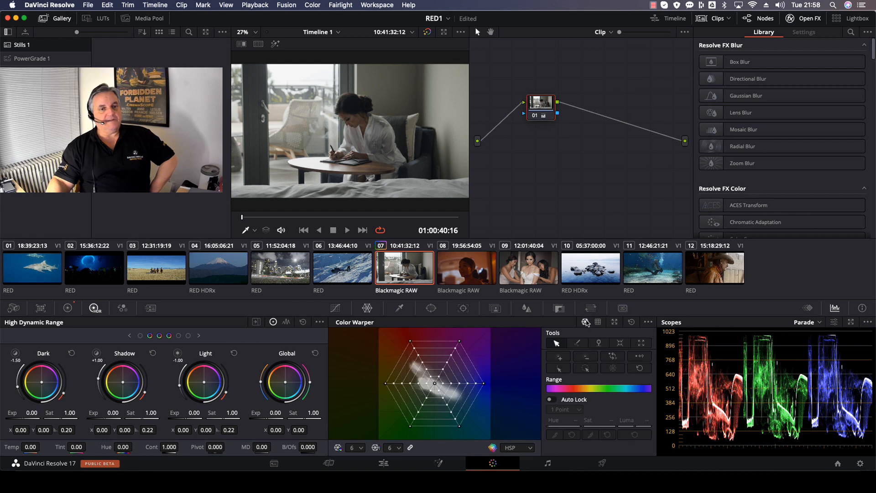
pyautogui.click(287, 322)
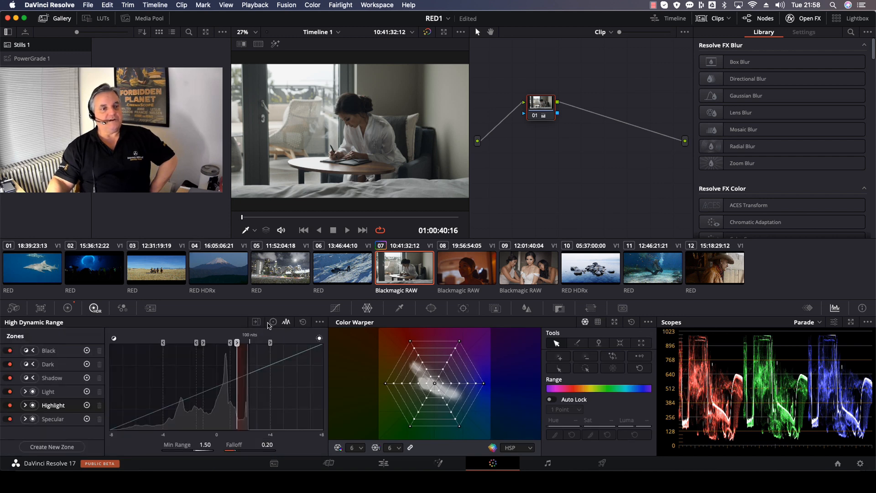
pyautogui.click(272, 322)
pyautogui.click(286, 322)
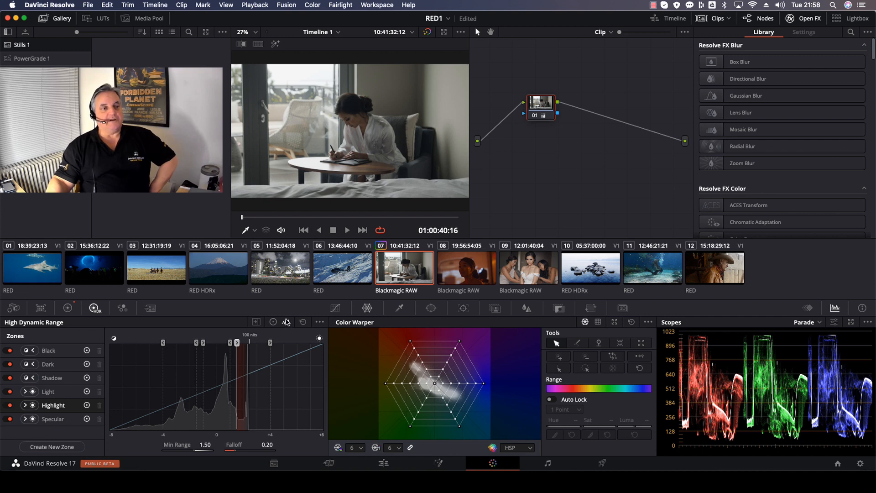
pyautogui.click(256, 323)
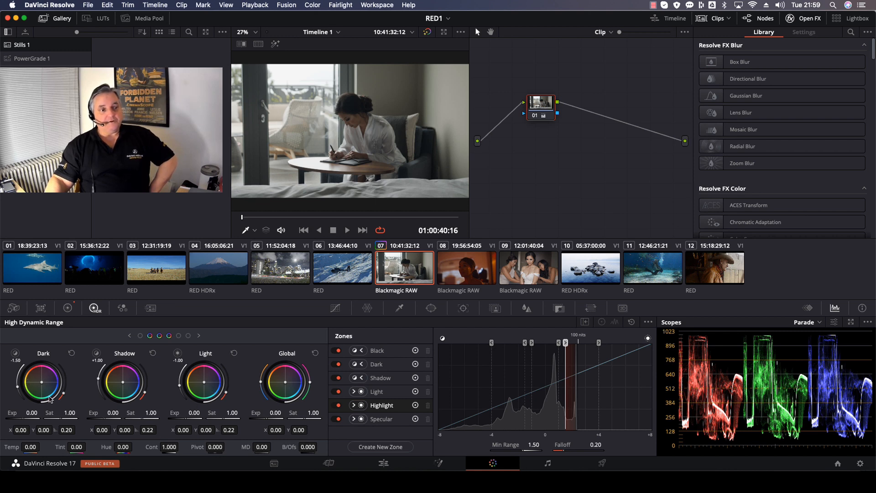
# Step: Set the Dark zone's Max Range to -2.07 and its Falloff to 0.10 using the range controls around its wheel
pyautogui.moveTo(16, 389)
pyautogui.mouseDown()
pyautogui.moveTo(69, 390)
pyautogui.moveTo(65, 383)
pyautogui.moveTo(57, 389)
pyautogui.mouseUp()
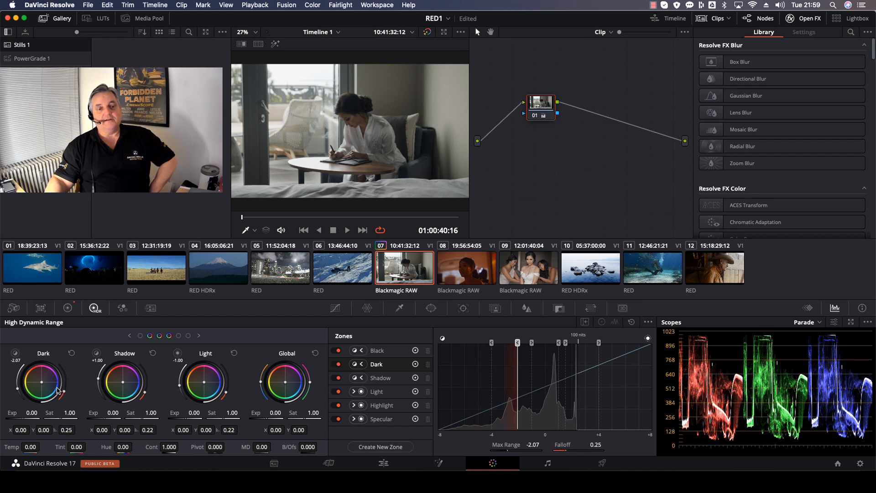
pyautogui.moveTo(56, 389); pyautogui.dragTo(53, 399)
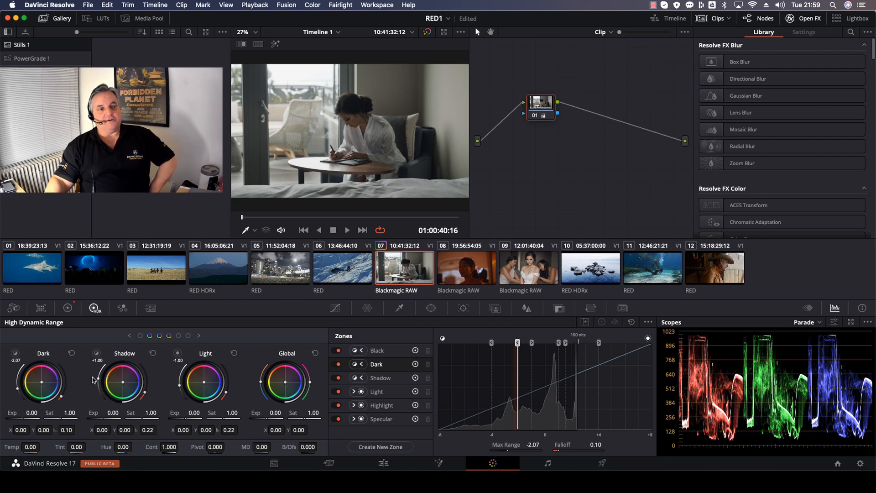
# Step: Try a Global temperature and tint shift with Tint at -20.61, and reset the Global wheel
pyautogui.click(188, 336)
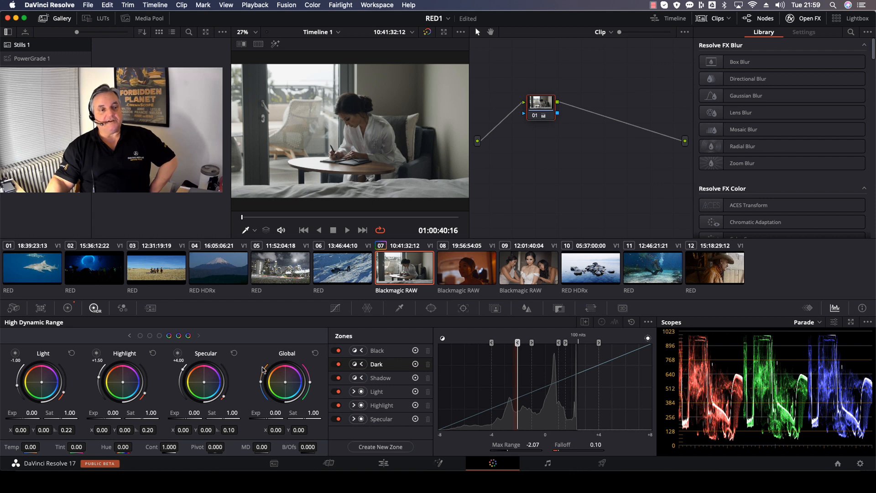
pyautogui.moveTo(261, 384); pyautogui.dragTo(308, 389)
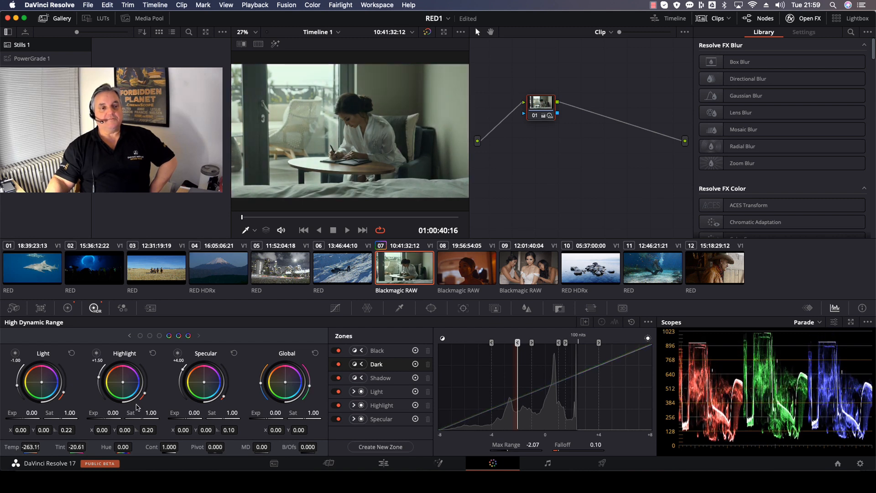
pyautogui.click(316, 353)
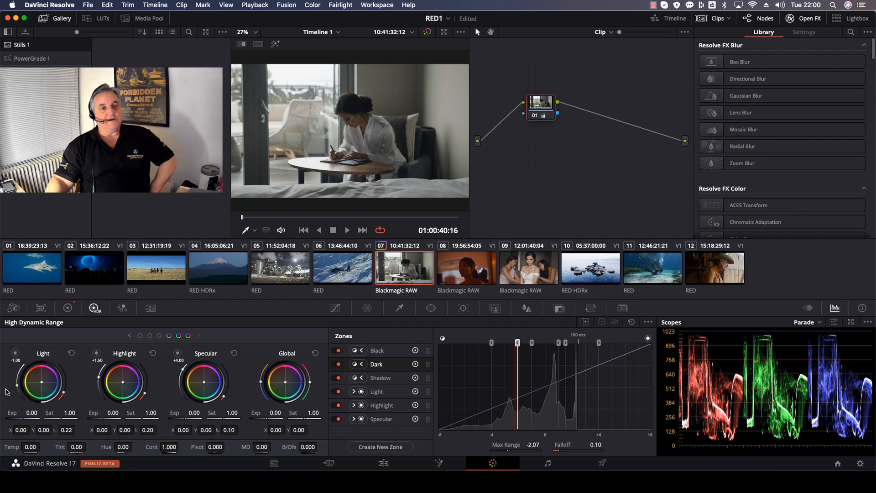
# Step: Cycle the HDR wheels from Black back to Specular, and move the Dark zone's boundary to a Max Range of -2.51
pyautogui.click(140, 336)
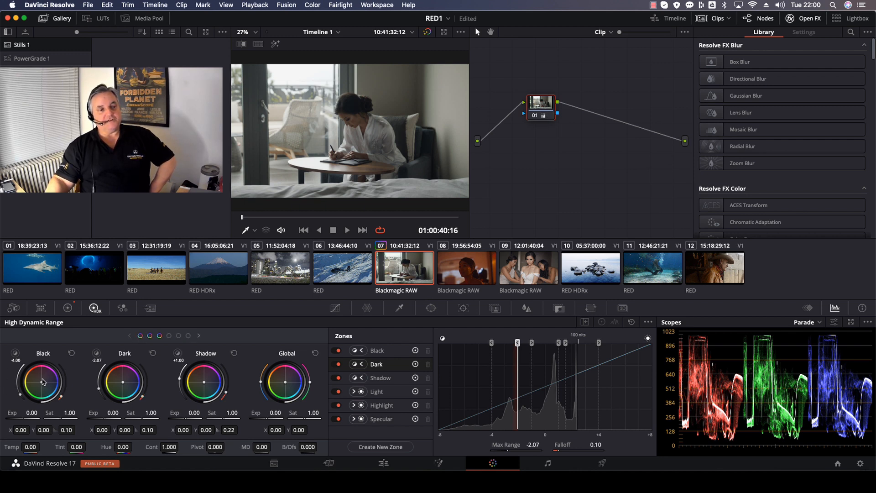
pyautogui.click(188, 336)
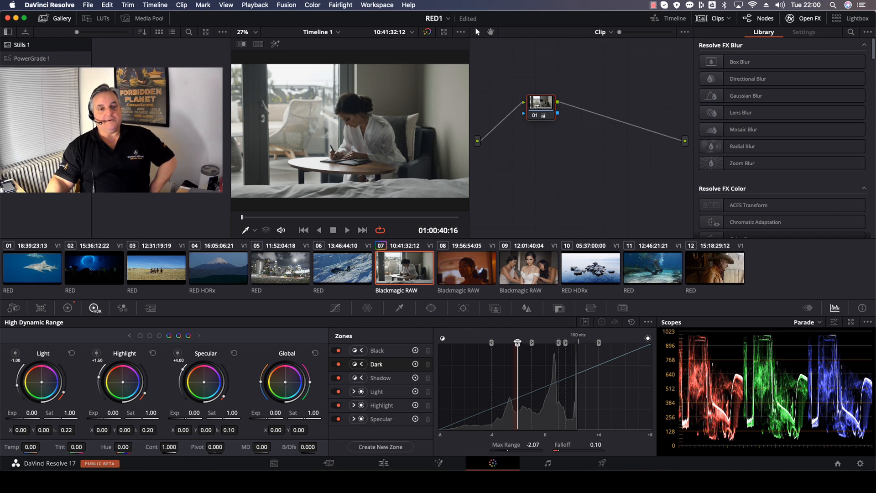
pyautogui.moveTo(517, 342)
pyautogui.mouseDown()
pyautogui.moveTo(465, 344)
pyautogui.moveTo(512, 343)
pyautogui.mouseUp()
# Step: Create a new dark-type zone named lowlight2 with a Range of 1.00 and a Falloff of 0.22
pyautogui.click(374, 448)
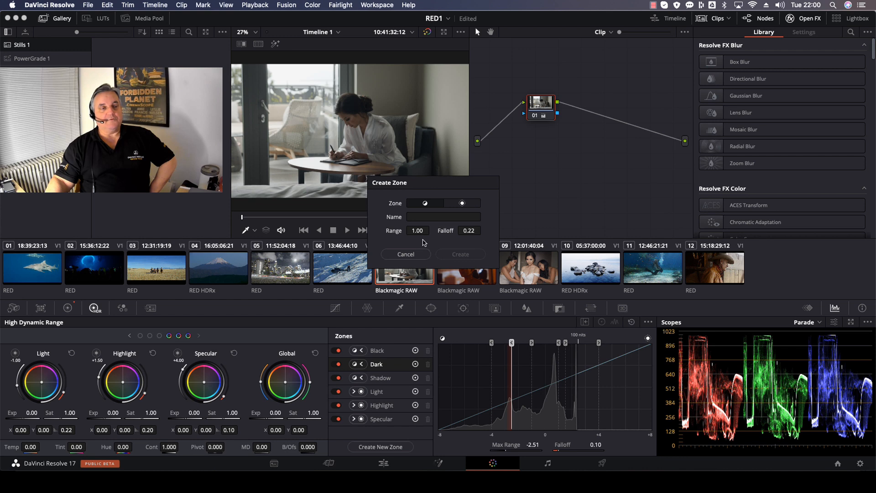
pyautogui.click(417, 217)
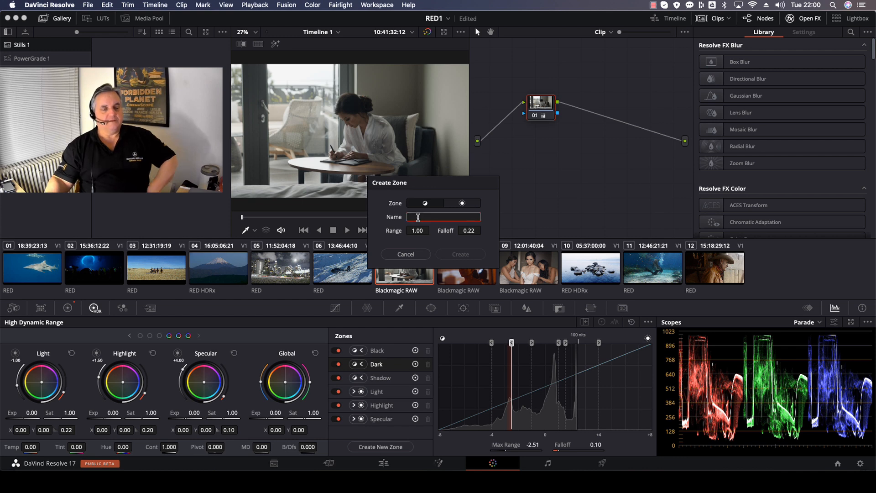
pyautogui.write('lowlight2')
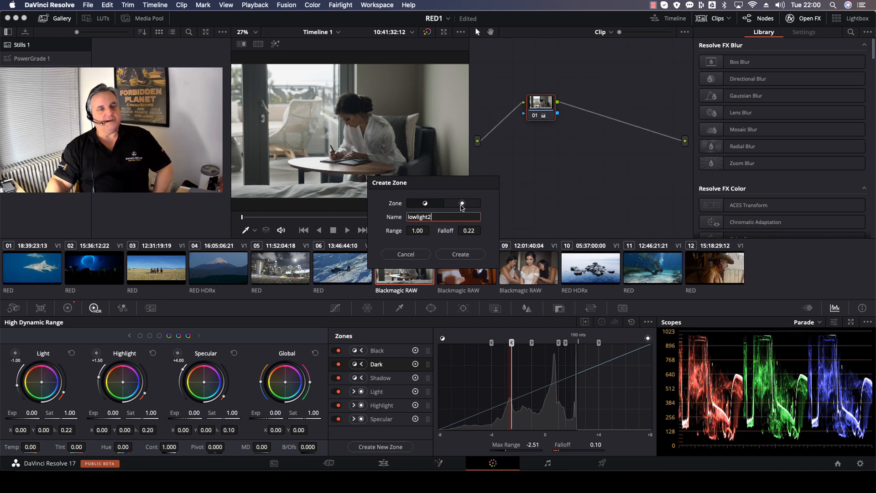
pyautogui.click(426, 203)
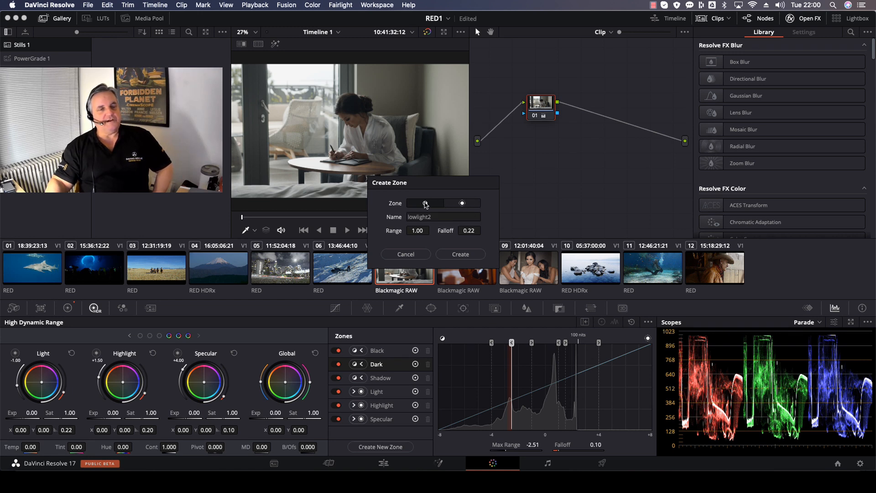
pyautogui.click(460, 254)
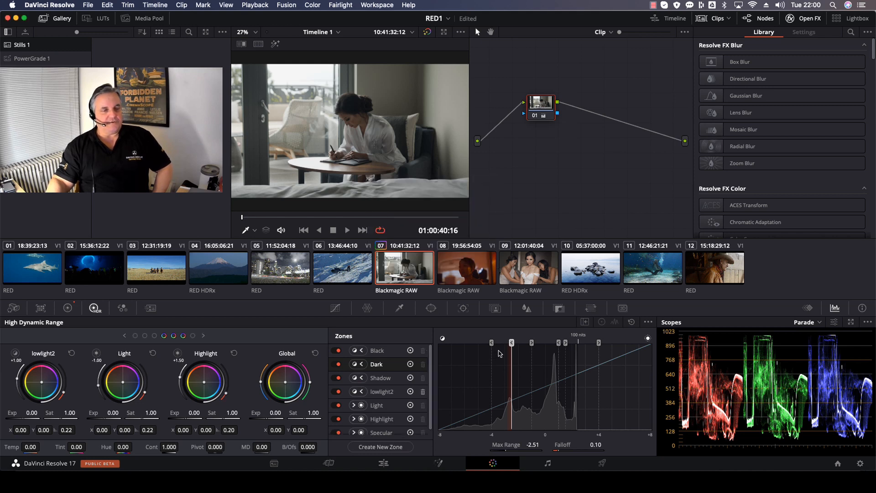
# Step: Move the Dark zone's boundary in the zone graph down to a Max Range of -5.97
pyautogui.moveTo(511, 343); pyautogui.dragTo(431, 344)
pyautogui.moveTo(465, 343)
pyautogui.mouseDown()
pyautogui.moveTo(481, 342)
pyautogui.moveTo(463, 343)
pyautogui.mouseUp()
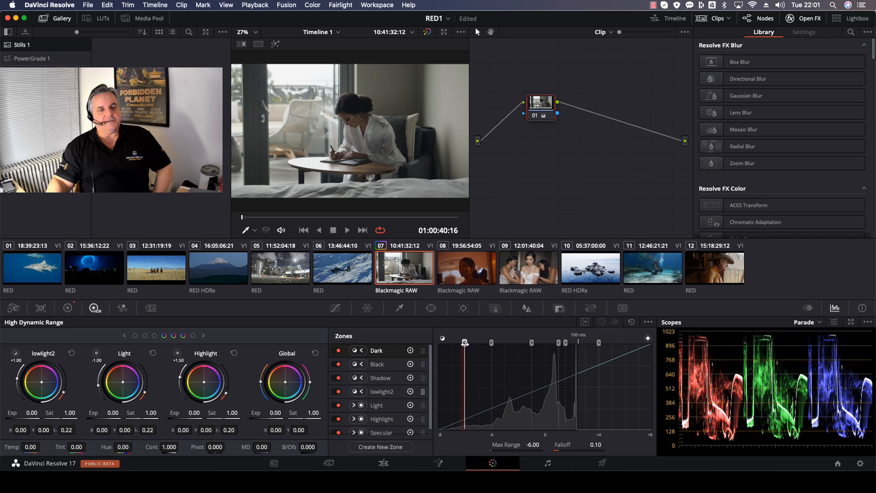
pyautogui.moveTo(465, 343); pyautogui.dragTo(467, 343)
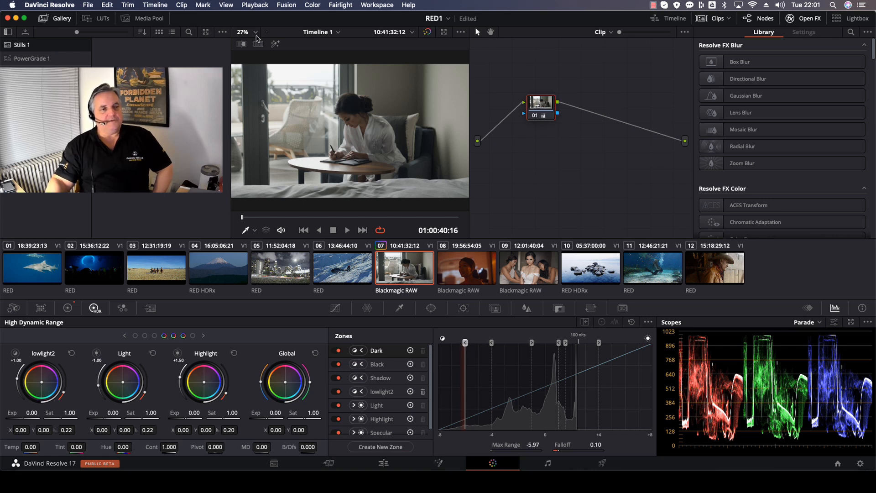
# Step: Preview the zone with the viewer highlight and adjust the zone graph, placing lowlight2's Max Range at 0.29
pyautogui.click(276, 44)
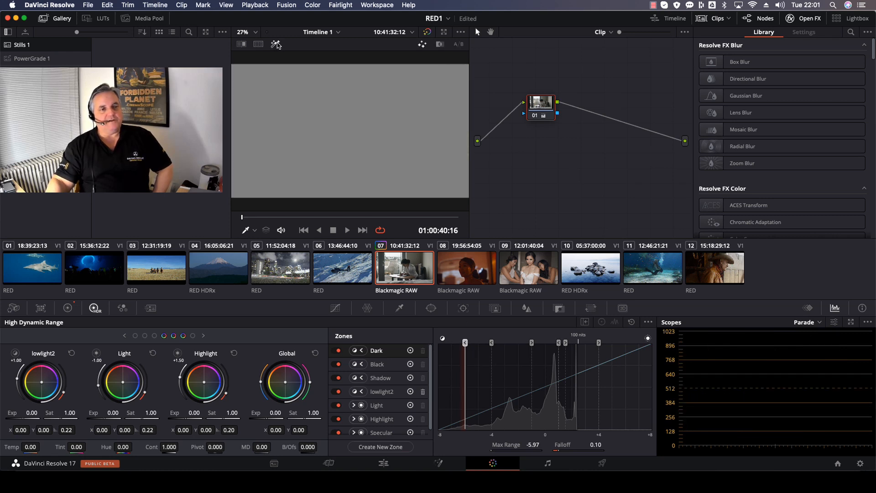
pyautogui.moveTo(467, 343); pyautogui.dragTo(549, 348)
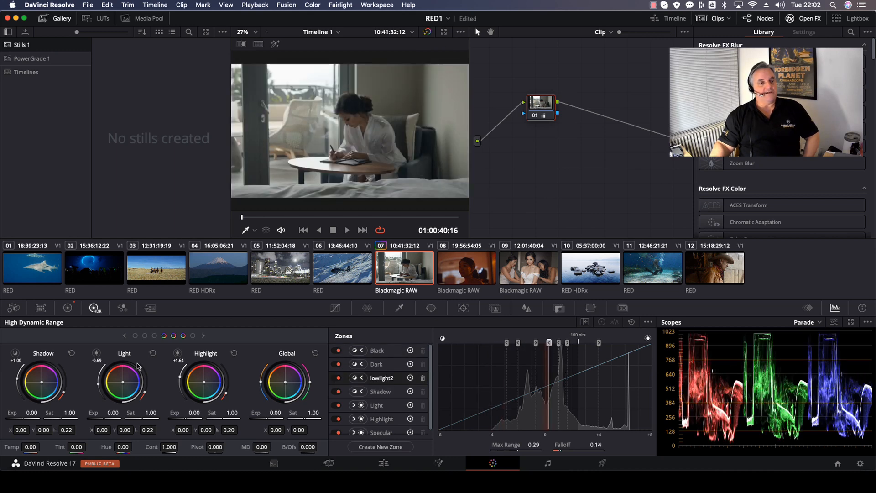
# Step: Set the lowlight2 zone's exposure to -0.53 and its color balance to X -0.02, Y 0.01
pyautogui.click(134, 335)
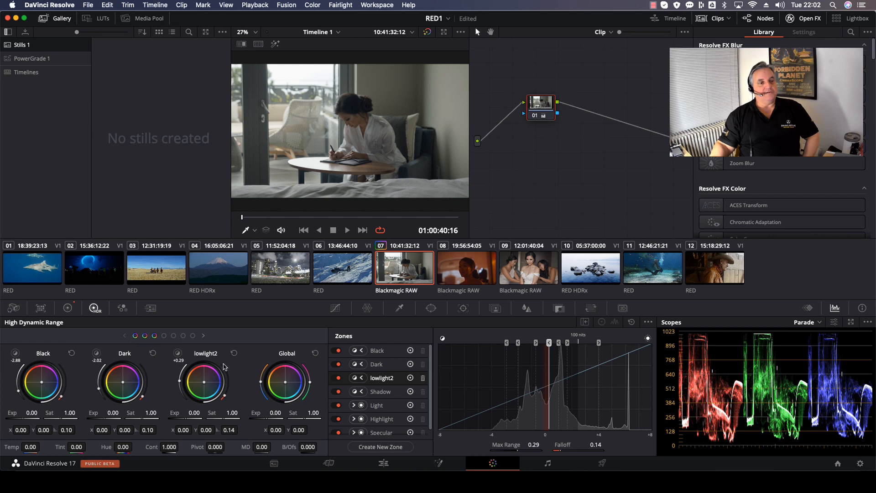
pyautogui.moveTo(204, 382); pyautogui.dragTo(185, 425)
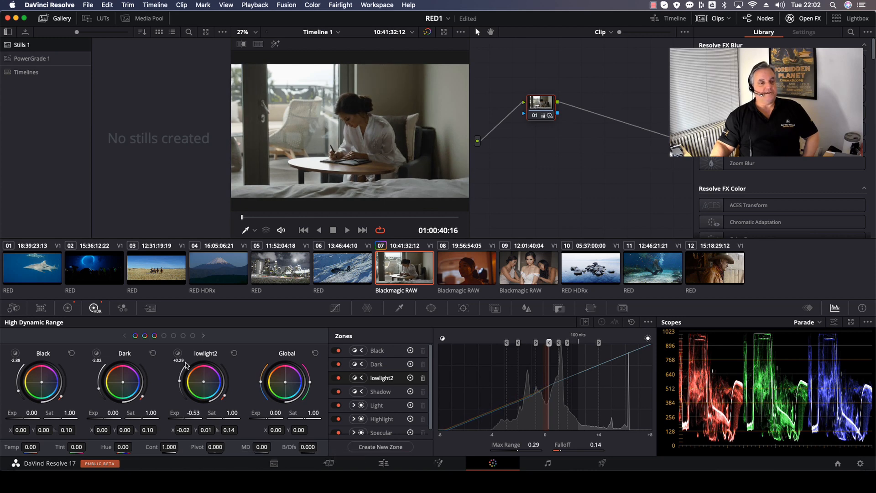
# Step: Bring up the Highlight zone's wheel and lower its exposure to -0.04
pyautogui.click(192, 336)
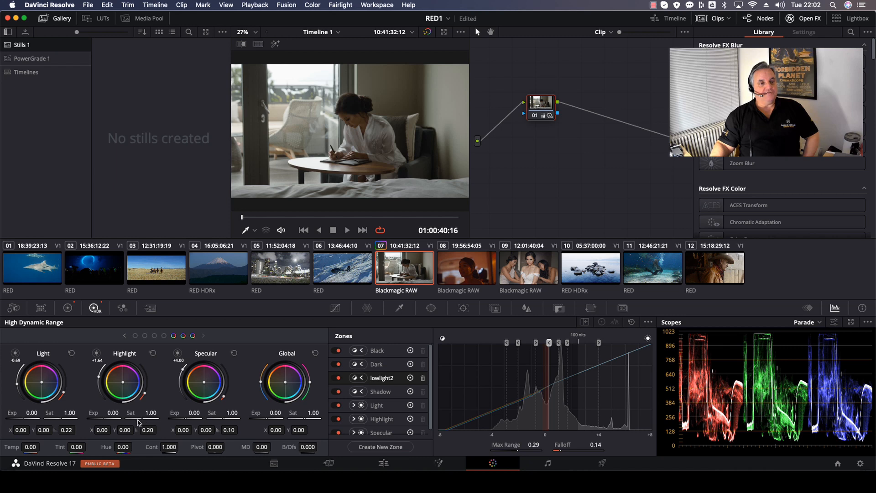
pyautogui.moveTo(112, 413); pyautogui.dragTo(107, 412)
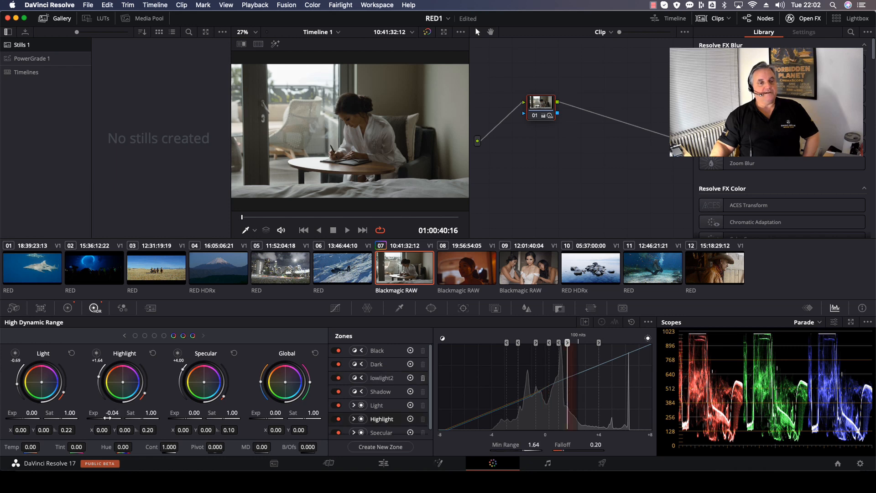